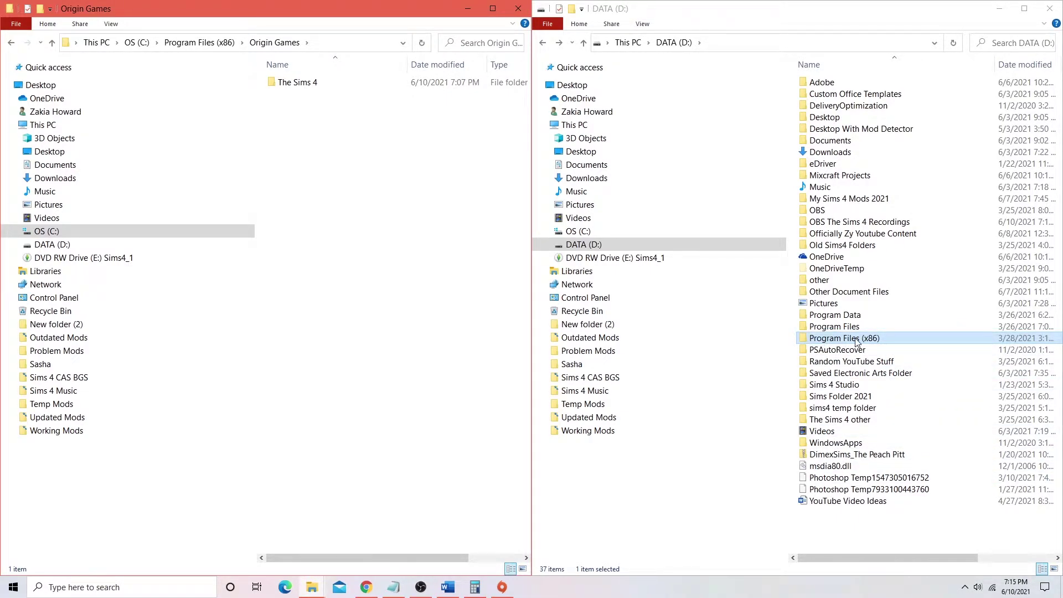
- Go back twice in the left window, from Origin Games to the OS (C:) drive root
{"action": "left_click", "coordinate": [10, 47]}
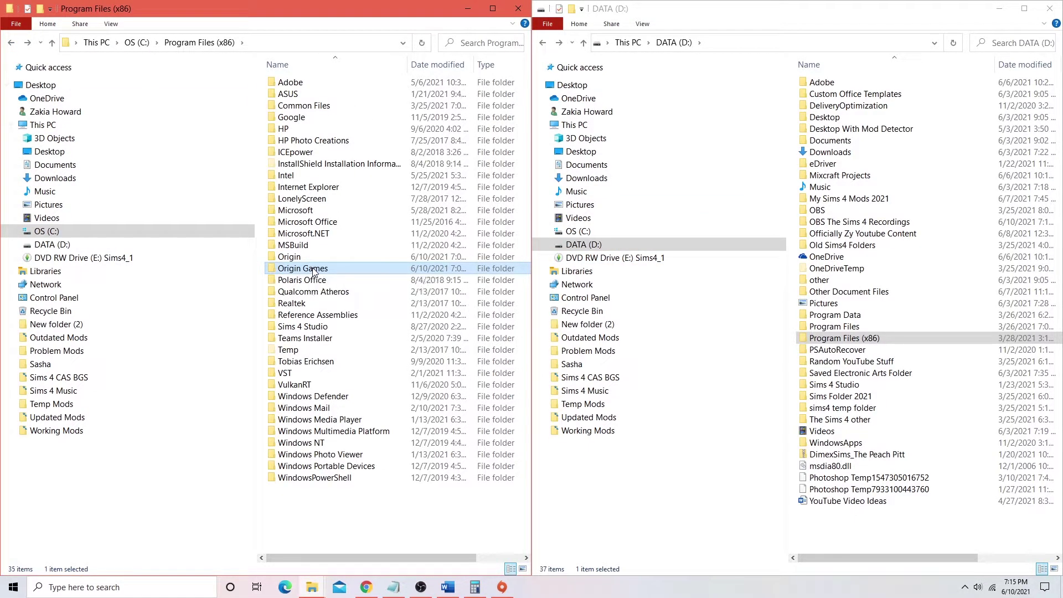
{"action": "left_click", "coordinate": [11, 46]}
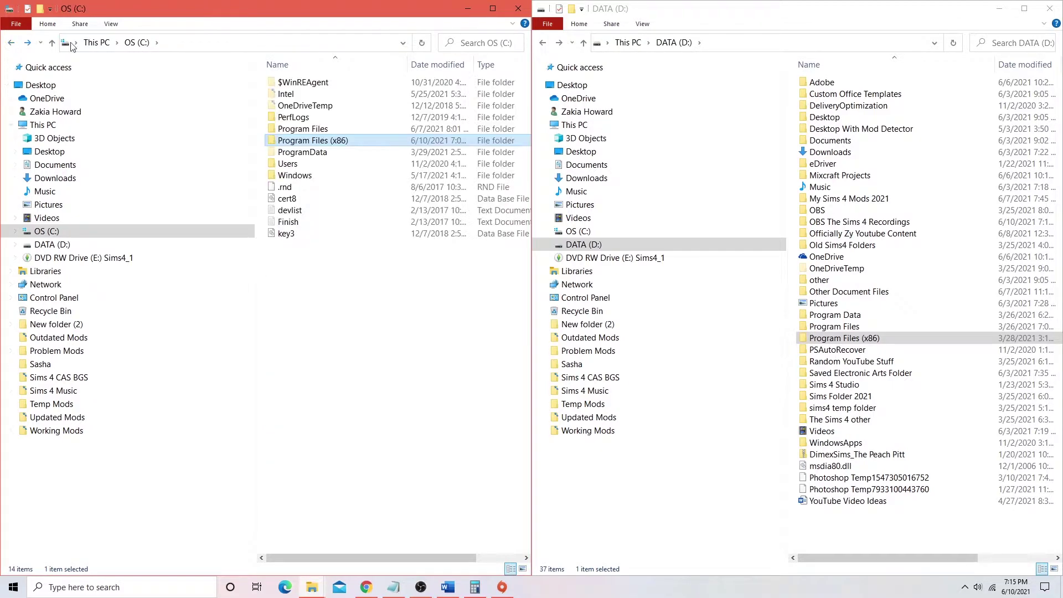
- Create a new folder named 'Program Files (x86) temp' at the root of DATA (D:) and open it
{"action": "right_click", "coordinate": [833, 519]}
{"action": "mouse_move", "coordinate": [873, 492]}
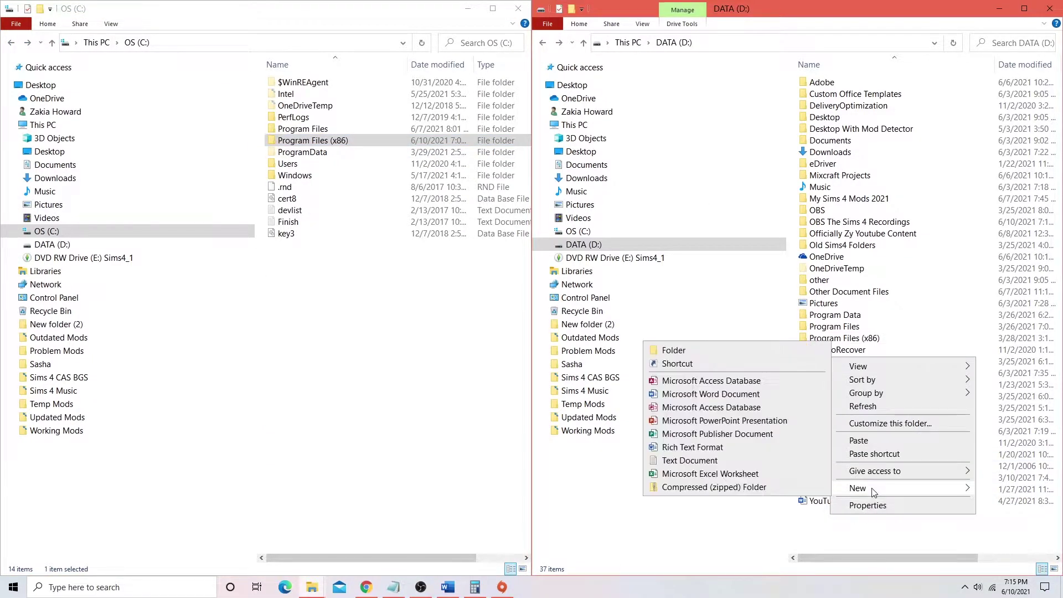
{"action": "left_click", "coordinate": [674, 350]}
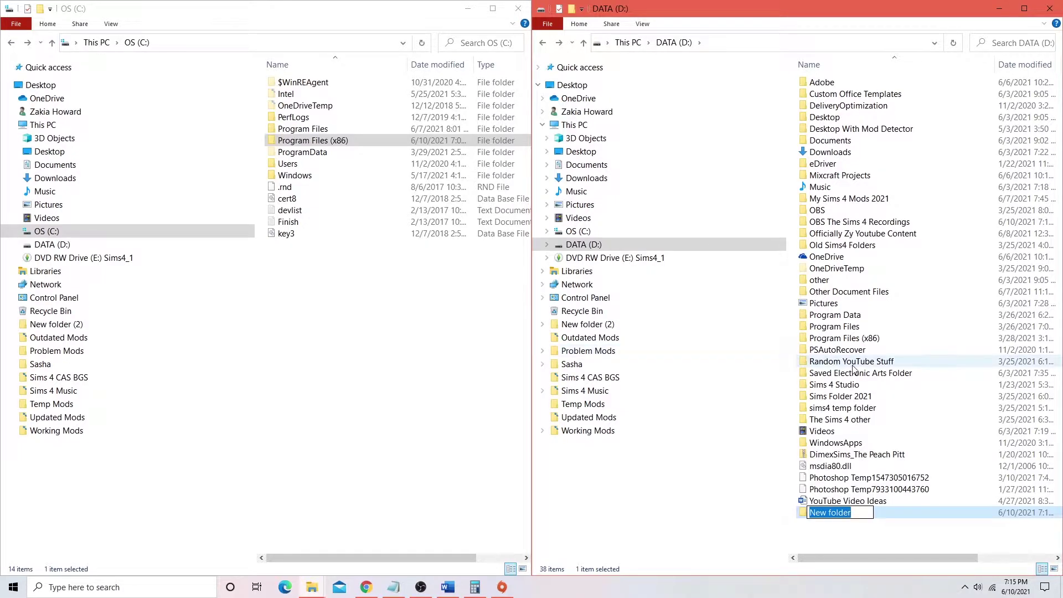
{"action": "type", "text": "P"}
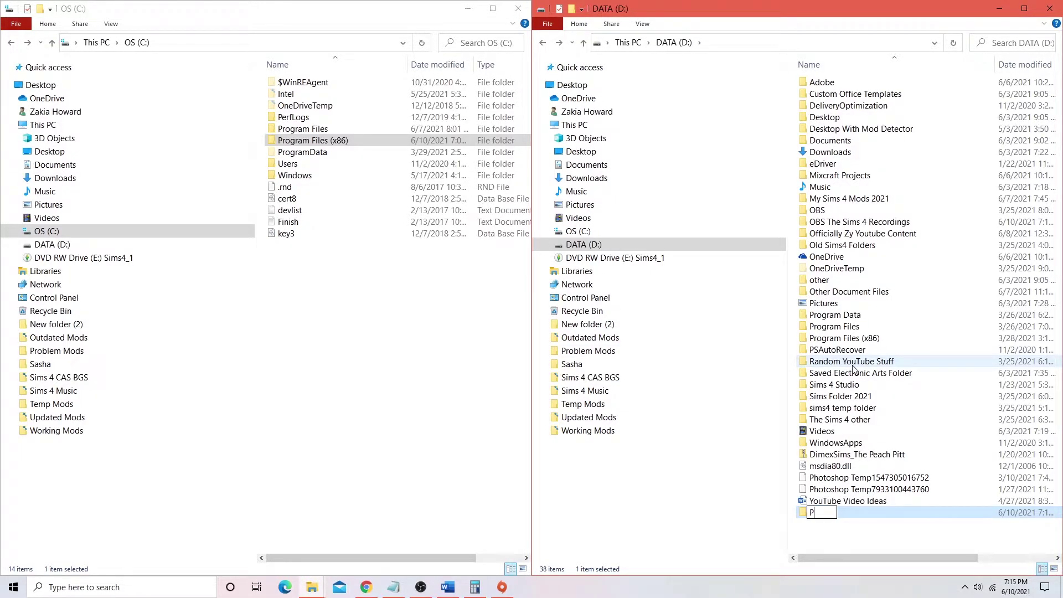
{"action": "type", "text": "rogram Files"}
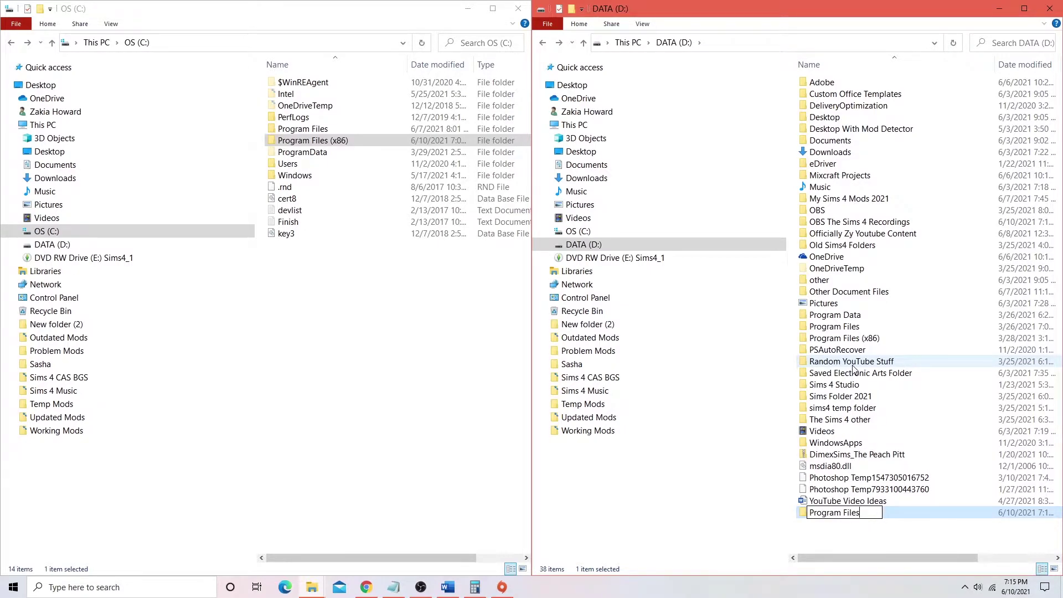
{"action": "type", "text": " (x86) temp"}
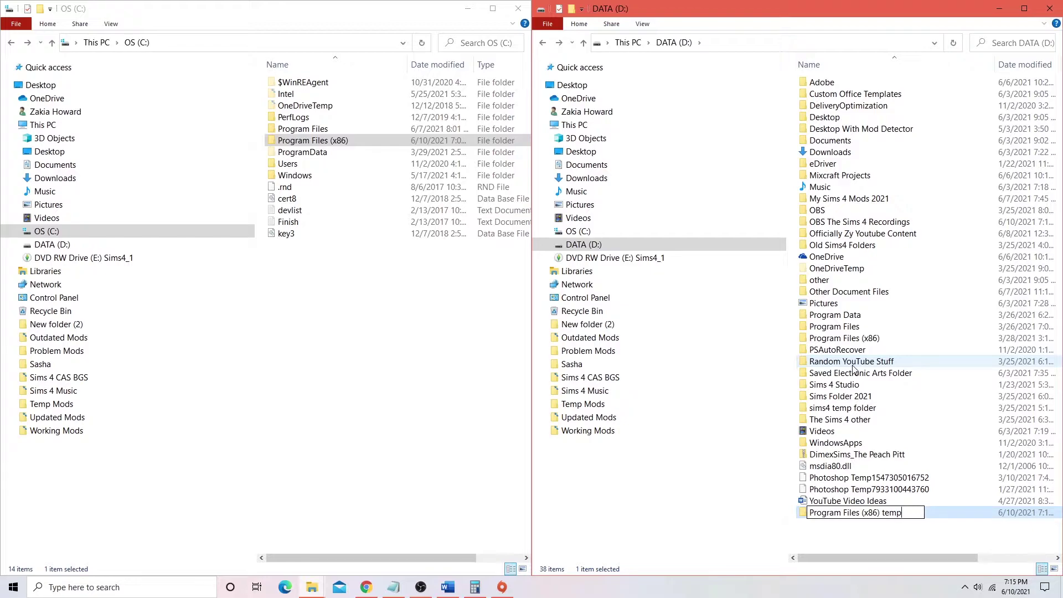
{"action": "key", "text": "Return"}
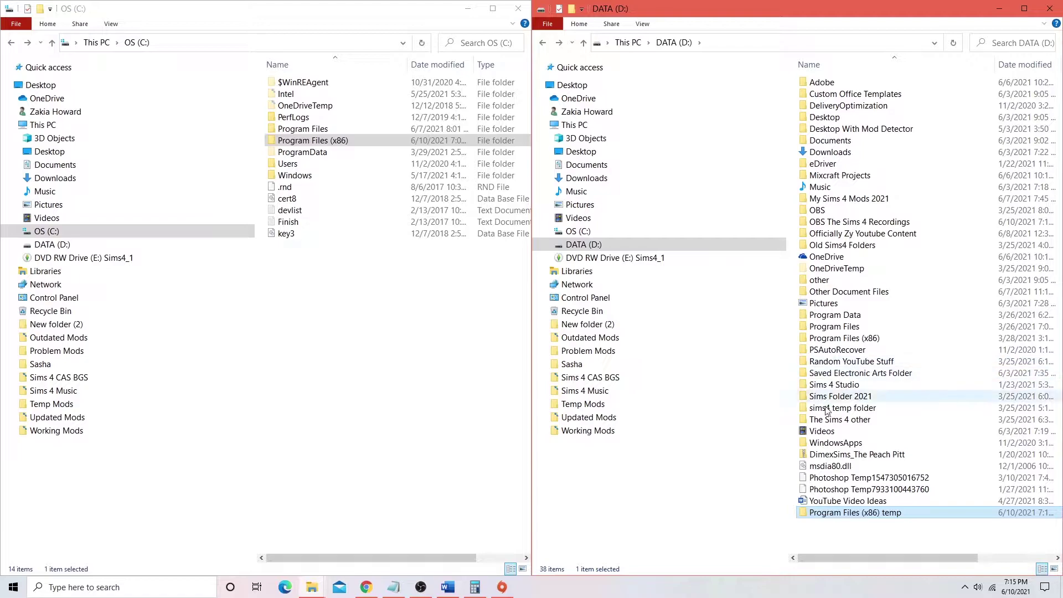
{"action": "double_click", "coordinate": [829, 513]}
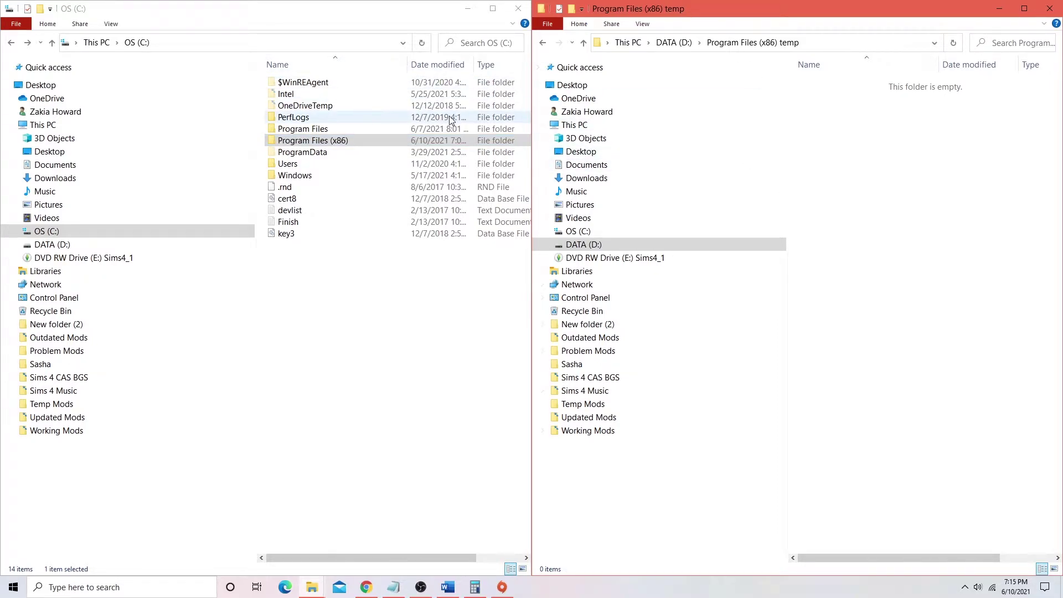
- Open C:'s Program Files (x86), then create and open an 'Origin Games' folder inside D:'s temp folder
{"action": "double_click", "coordinate": [348, 142]}
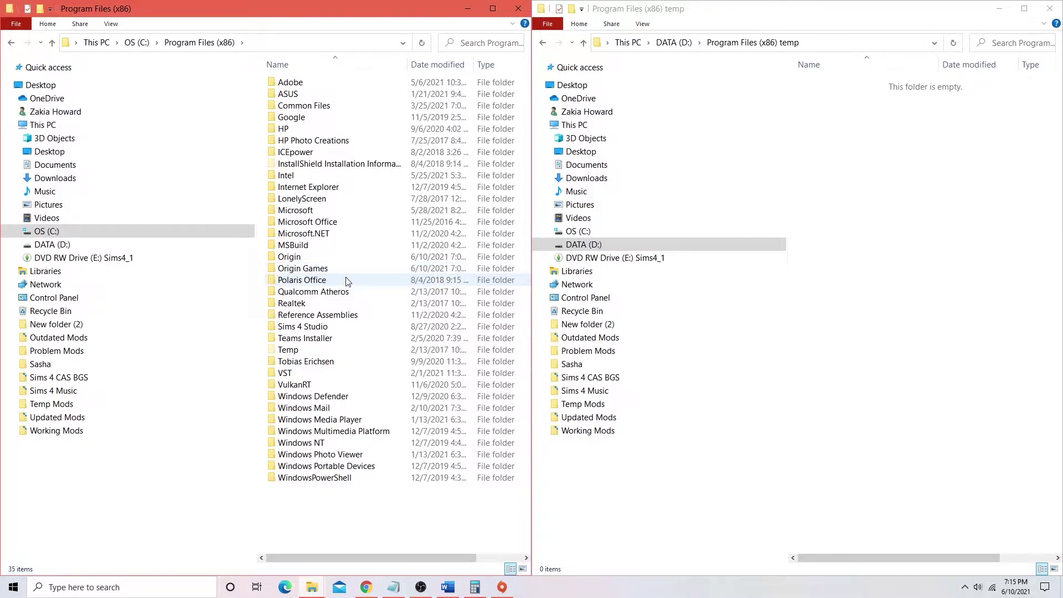
{"action": "right_click", "coordinate": [826, 106]}
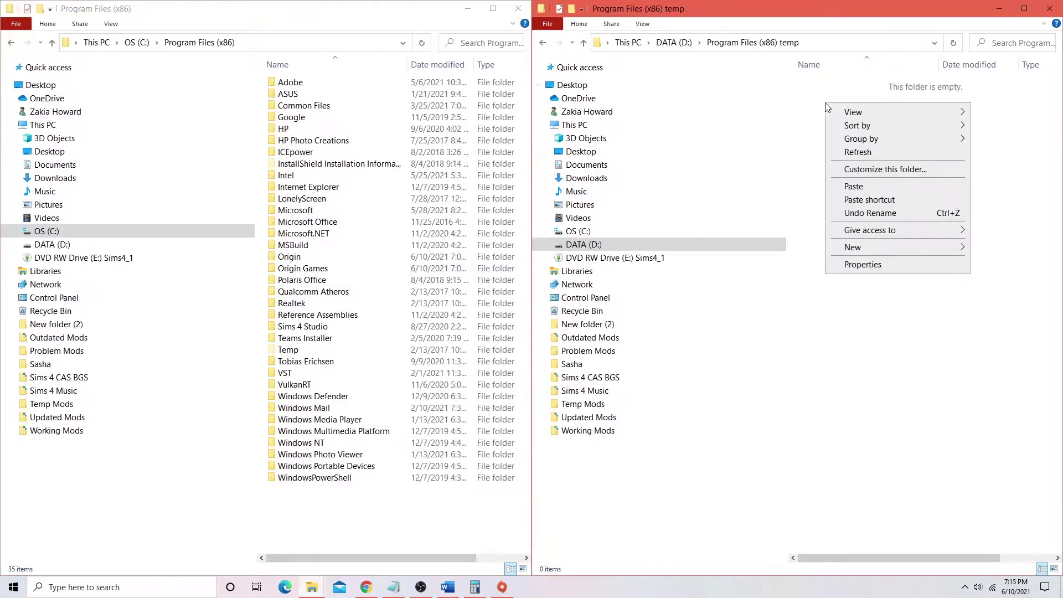
{"action": "mouse_move", "coordinate": [890, 250]}
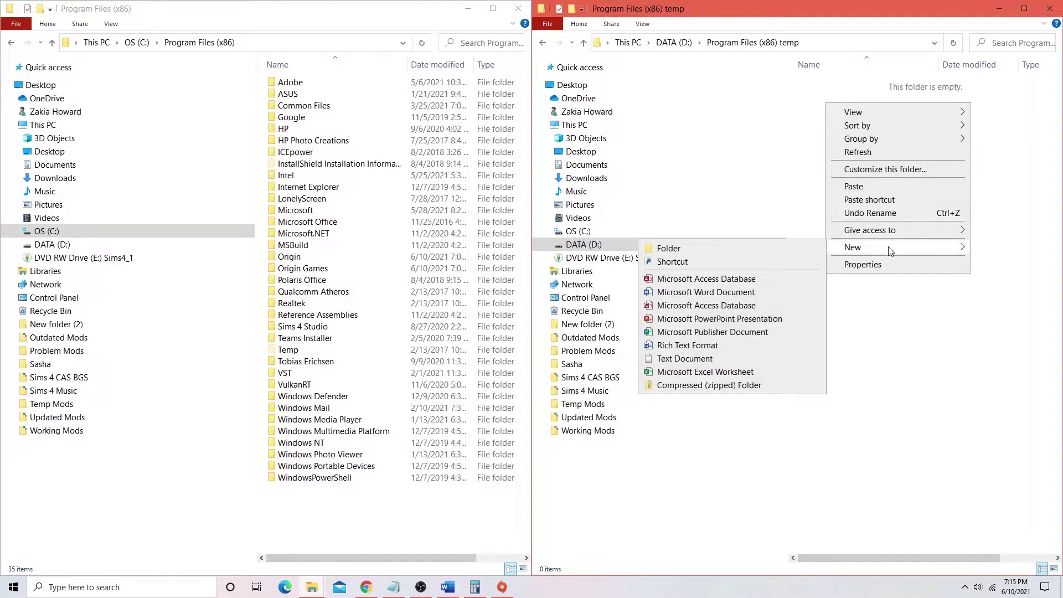
{"action": "left_click", "coordinate": [769, 248]}
{"action": "type", "text": "Or"}
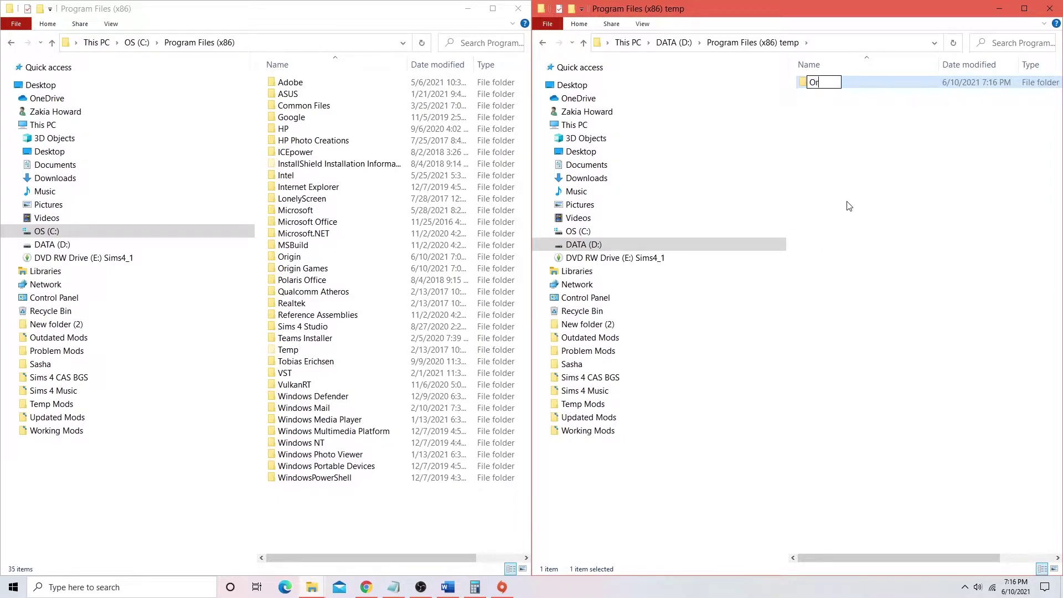
{"action": "type", "text": "igin Games"}
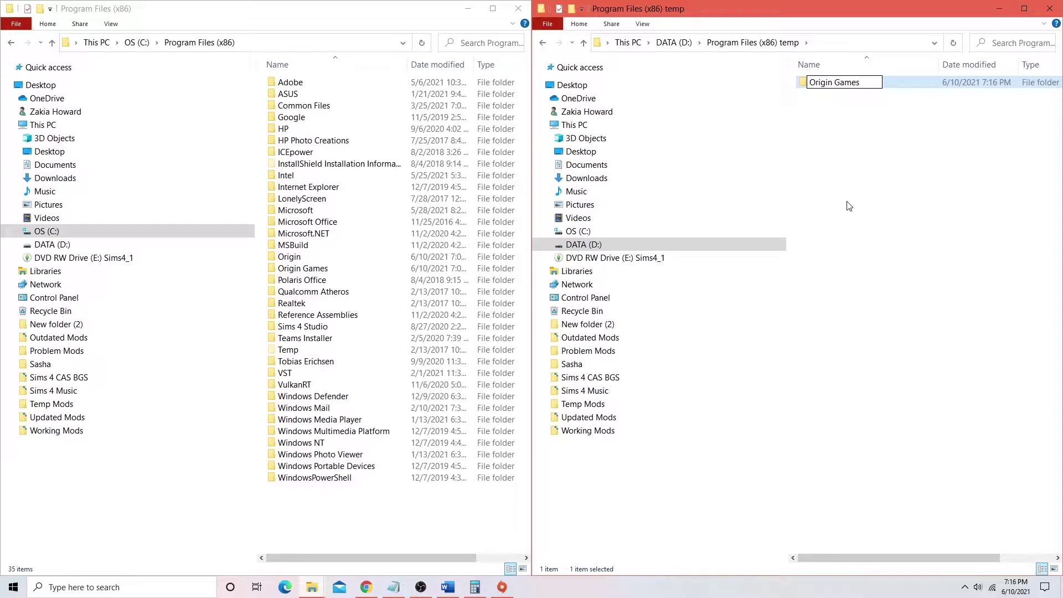
{"action": "key", "text": "Return"}
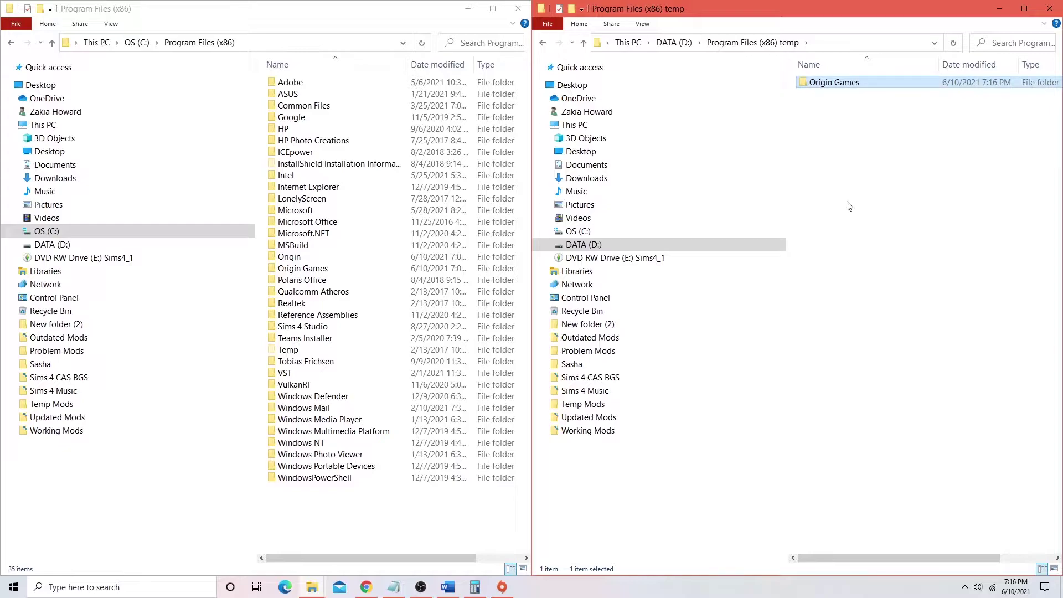
{"action": "double_click", "coordinate": [845, 86]}
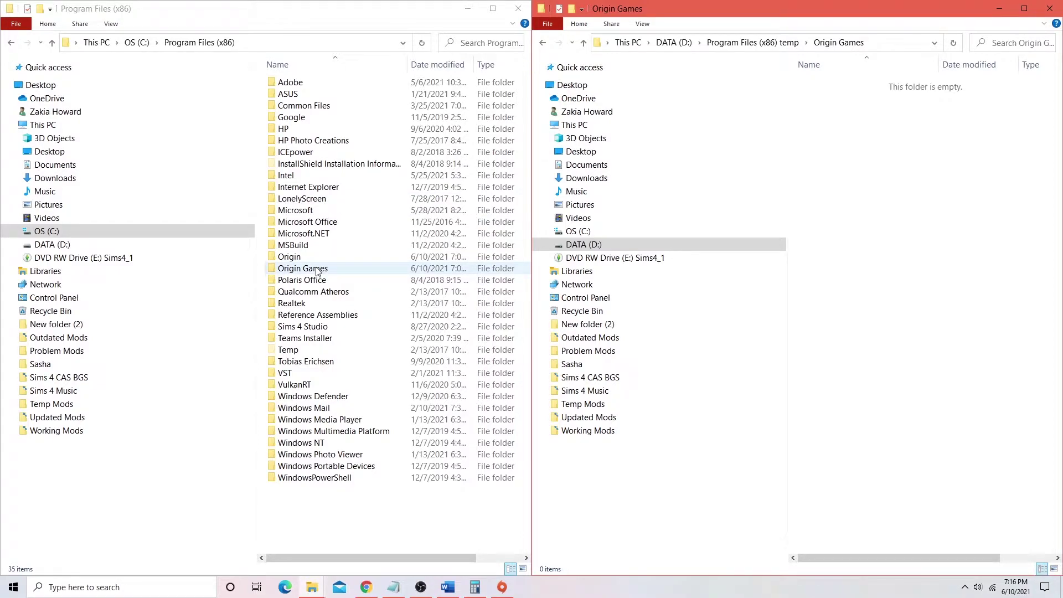
- Cut The Sims 4 from C:'s Origin Games and paste it into D:'s Origin Games, granting administrator permission
{"action": "double_click", "coordinate": [317, 269]}
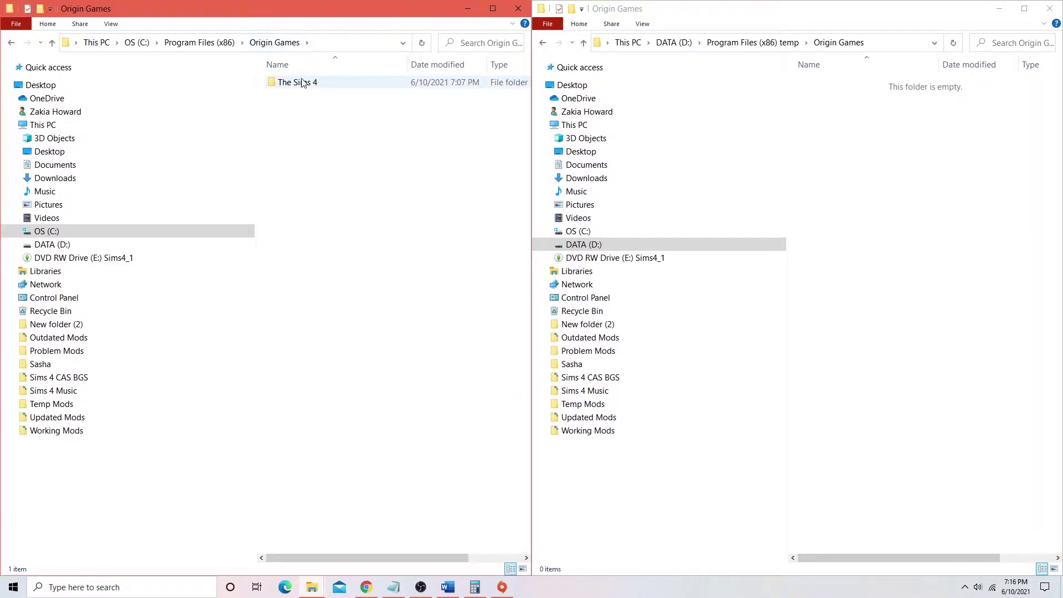
{"action": "right_click", "coordinate": [302, 83]}
{"action": "left_click", "coordinate": [336, 240]}
{"action": "right_click", "coordinate": [896, 151]}
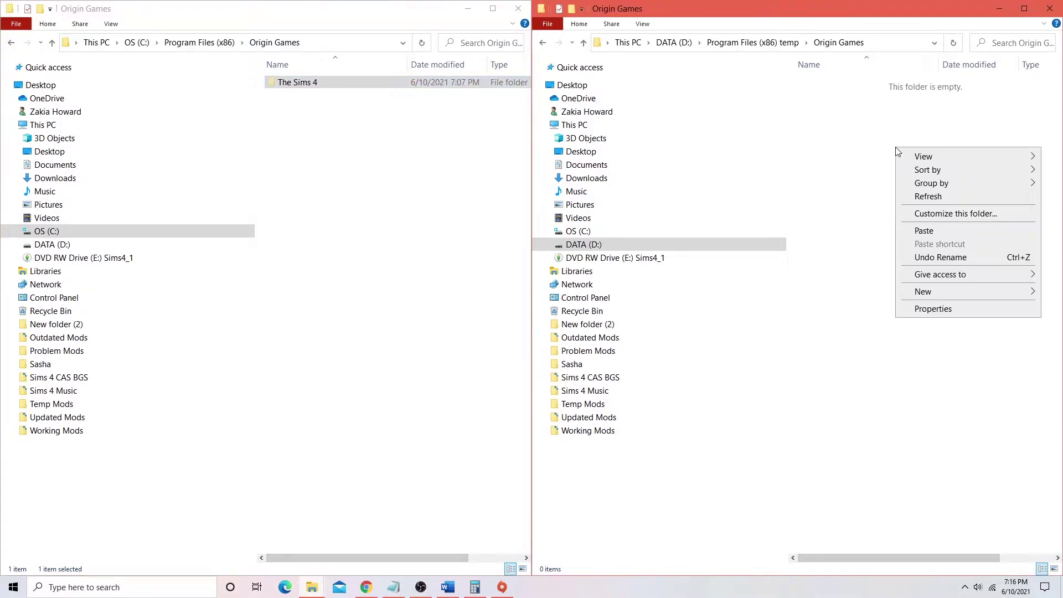
{"action": "left_click", "coordinate": [974, 231]}
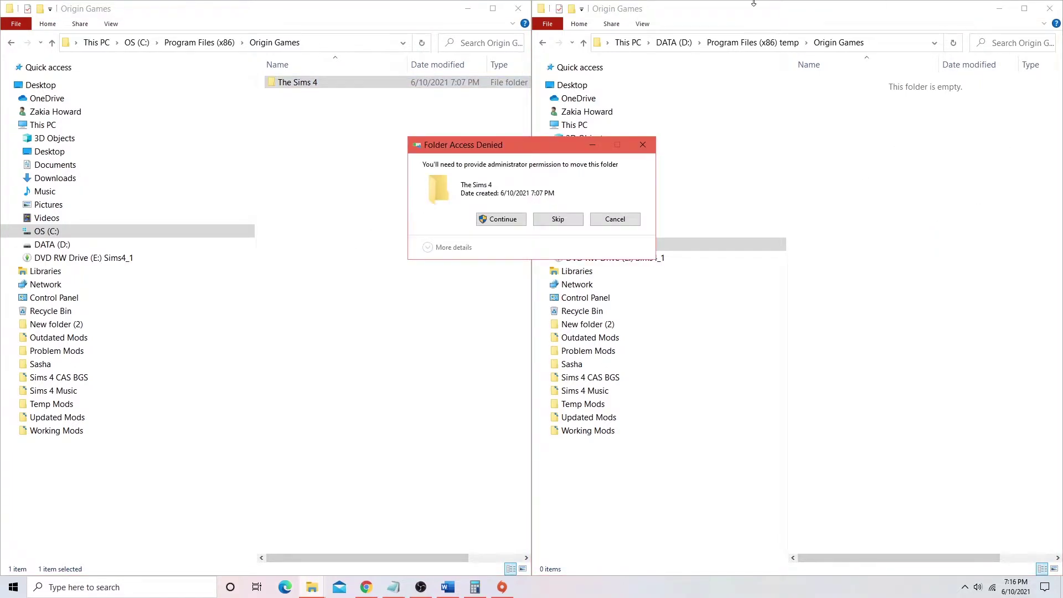
{"action": "left_click", "coordinate": [501, 219]}
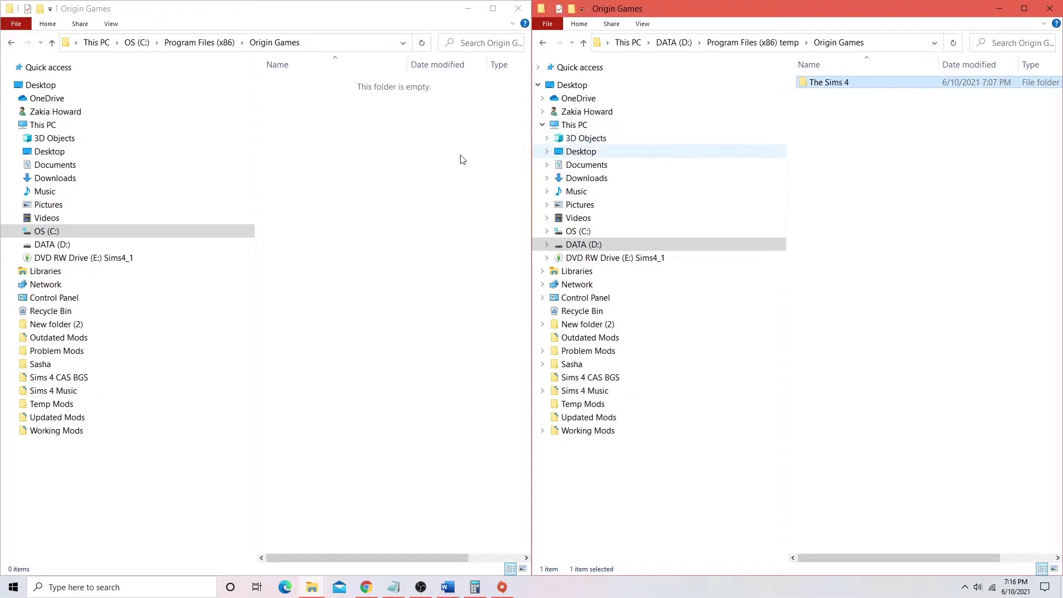
- Go back to D:'s root and reopen Program Files (x86) temp\Origin Games to verify The Sims 4
{"action": "left_click", "coordinate": [375, 26]}
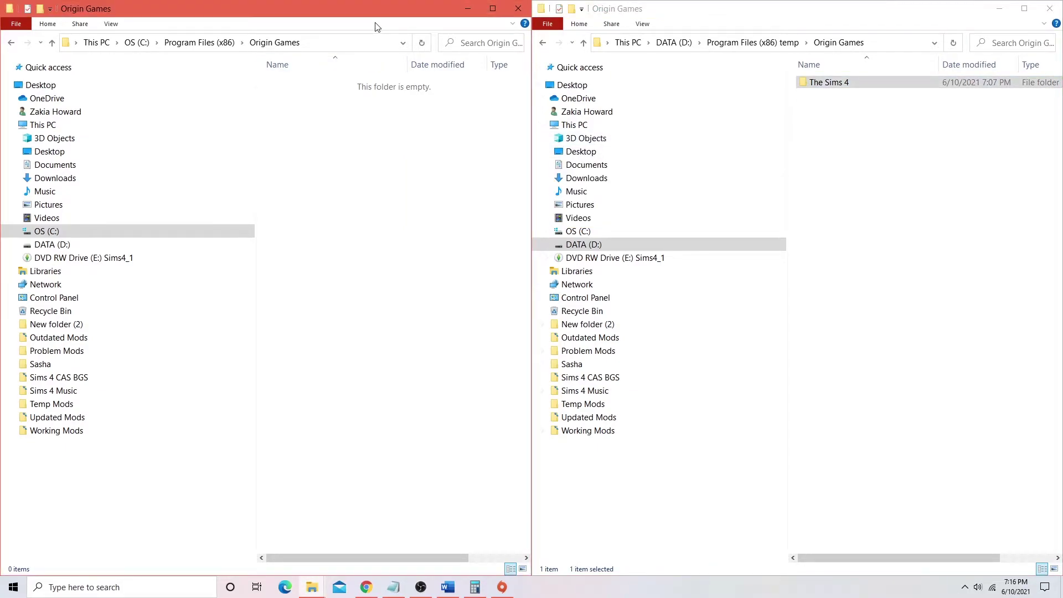
{"action": "left_click", "coordinate": [542, 44]}
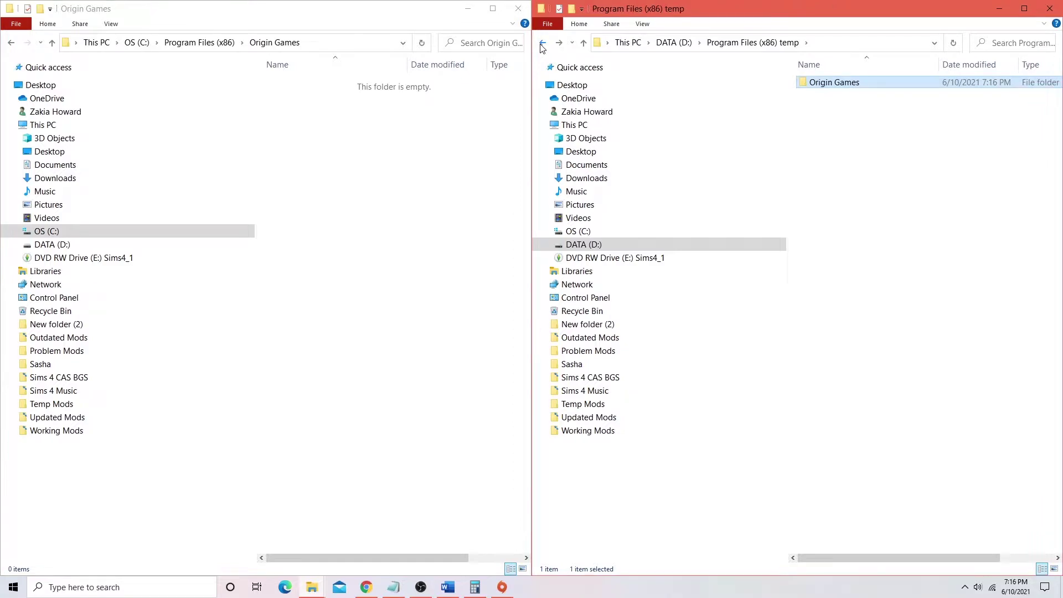
{"action": "left_click", "coordinate": [542, 44]}
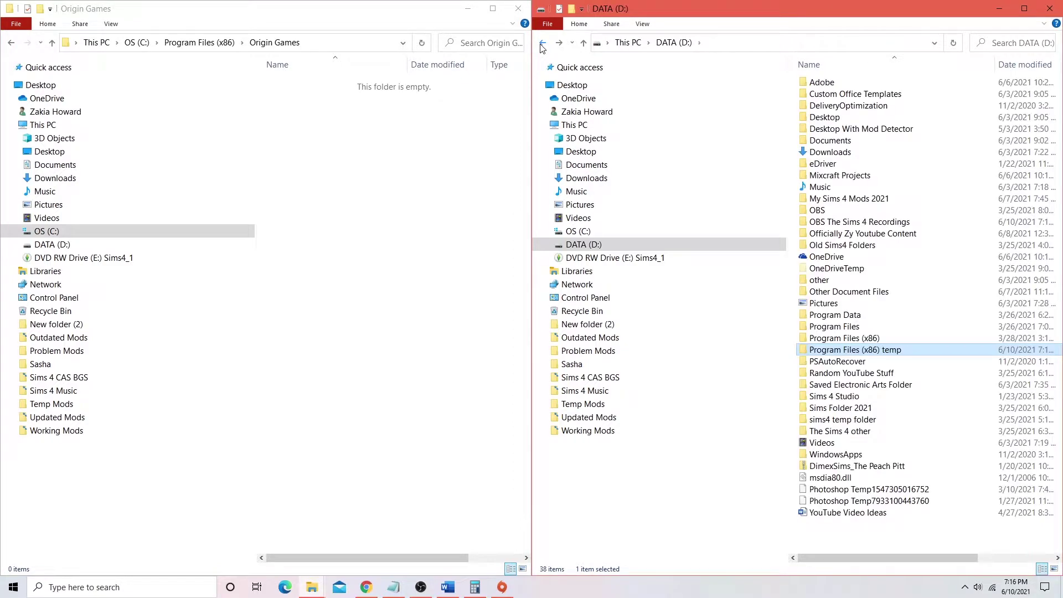
{"action": "double_click", "coordinate": [859, 350]}
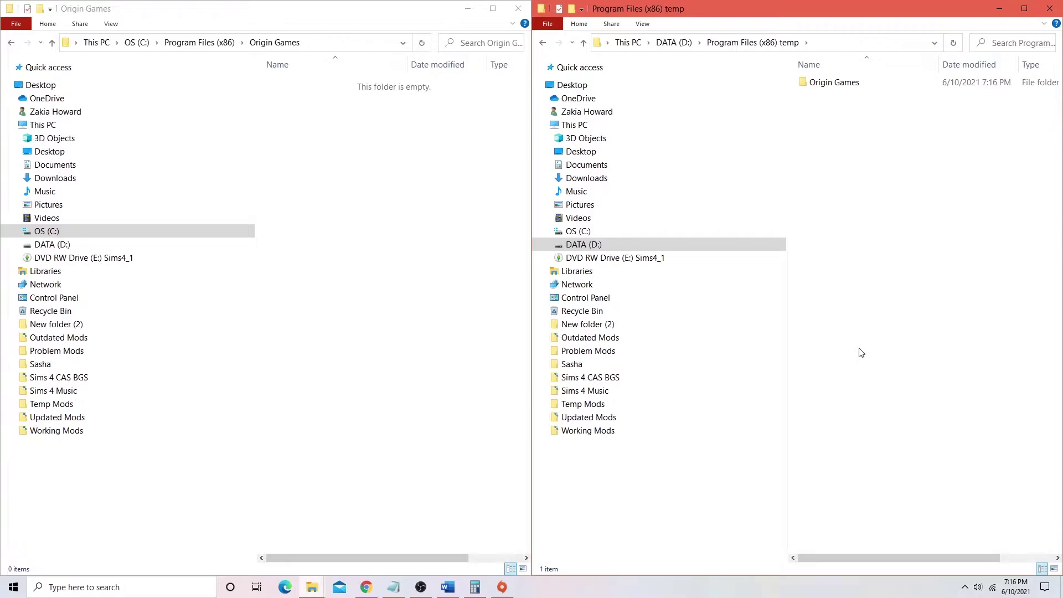
{"action": "double_click", "coordinate": [841, 85]}
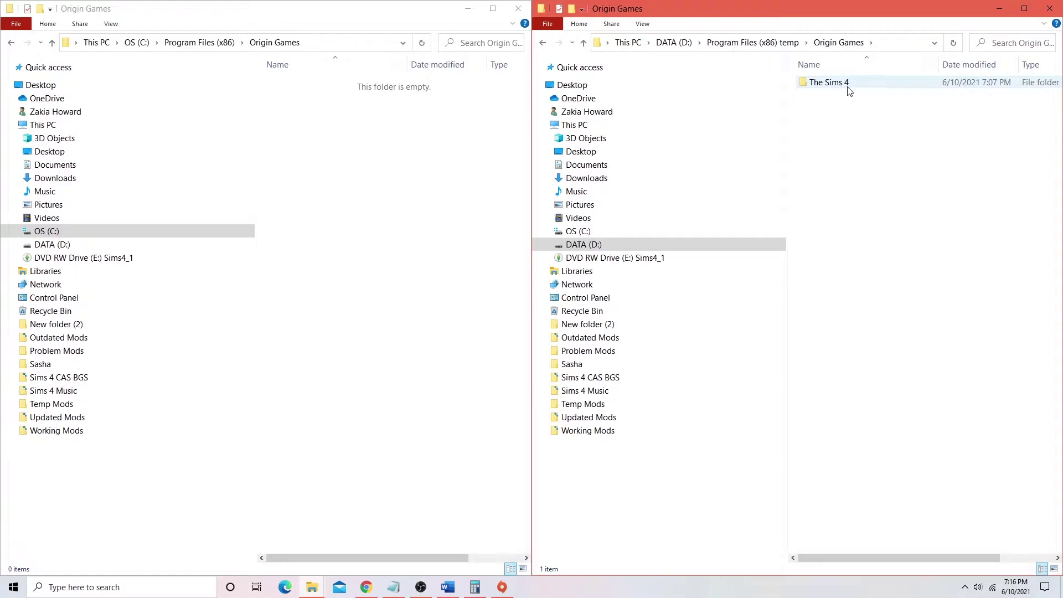
- Return the left window to C:\Program Files (x86) and bring Origin to the front
{"action": "left_click", "coordinate": [12, 43]}
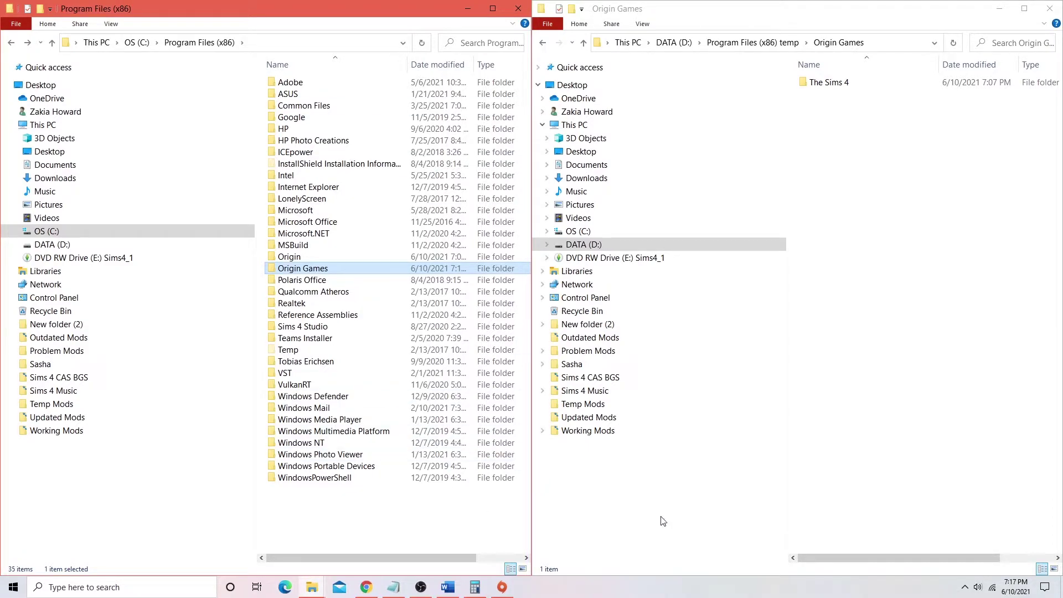
{"action": "left_click", "coordinate": [502, 589]}
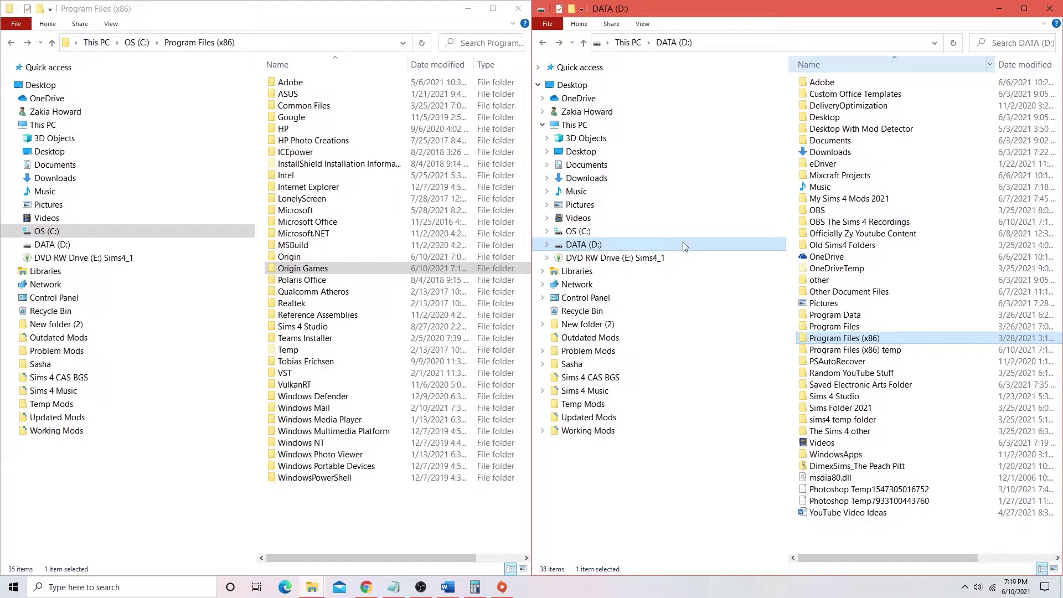
{"action": "mouse_move", "coordinate": [815, 338]}
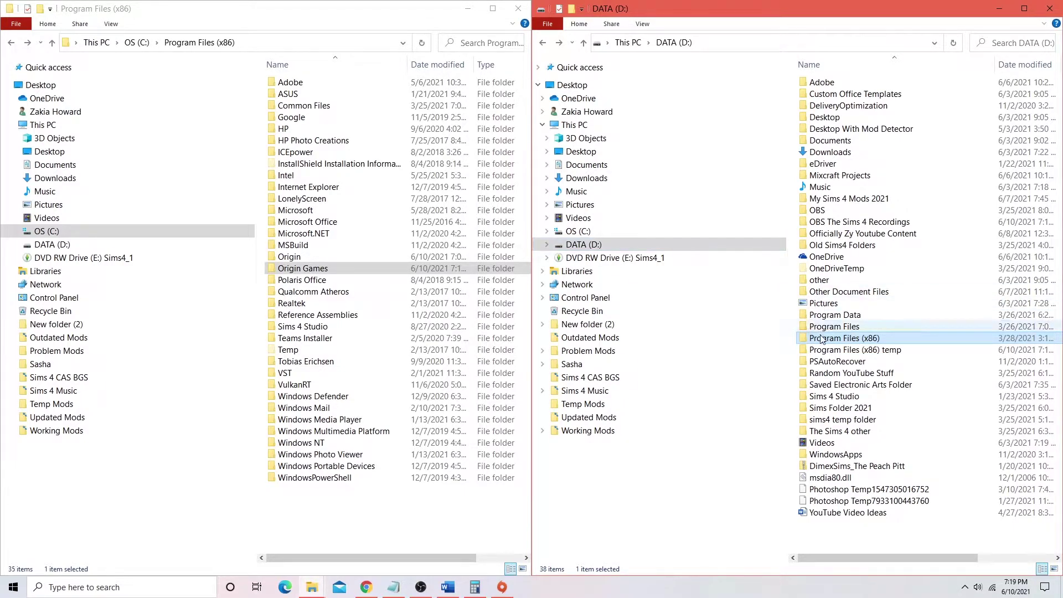
- Open the existing D:\Program Files (x86)\Origin Games folder for comparison
{"action": "double_click", "coordinate": [822, 340]}
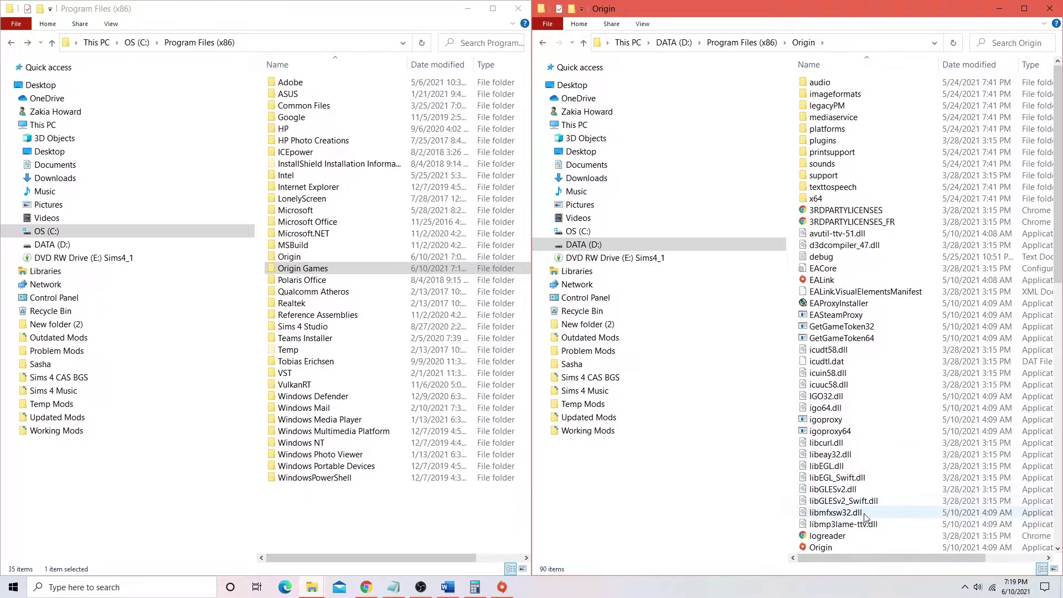
{"action": "left_click", "coordinate": [542, 44]}
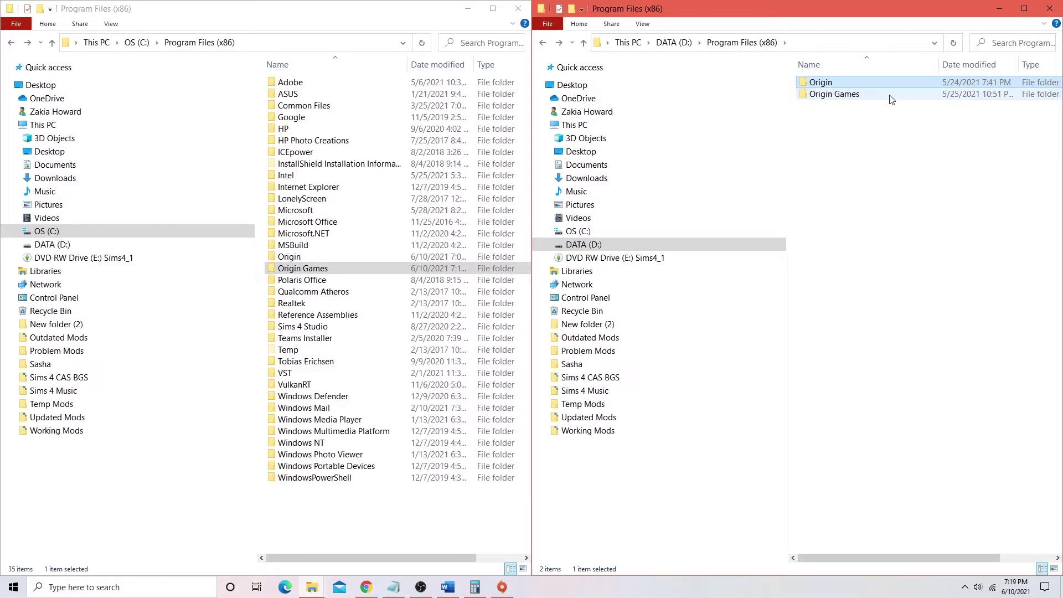
{"action": "mouse_move", "coordinate": [891, 99]}
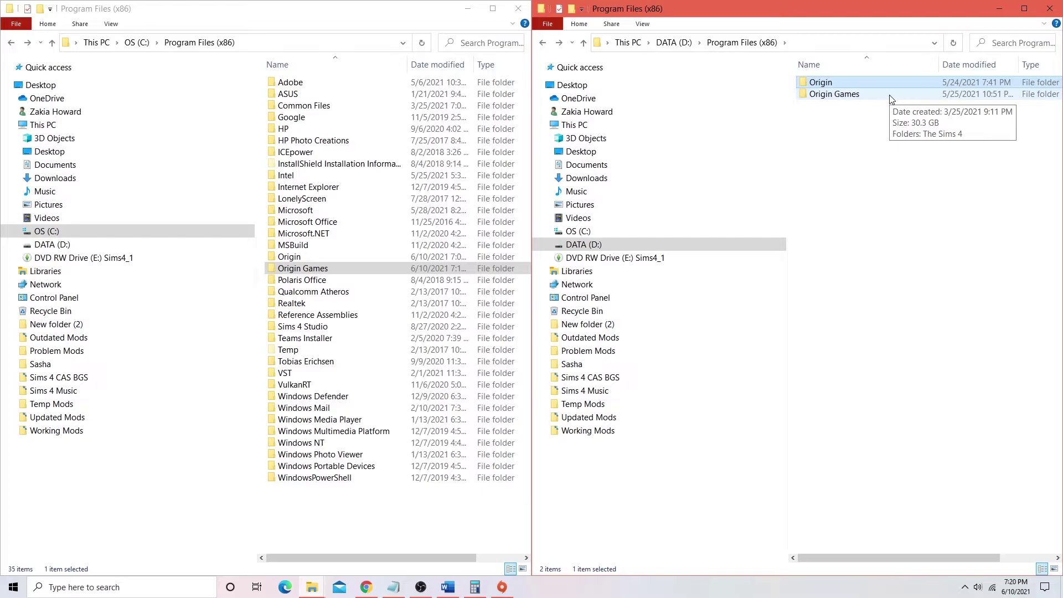
{"action": "double_click", "coordinate": [841, 98]}
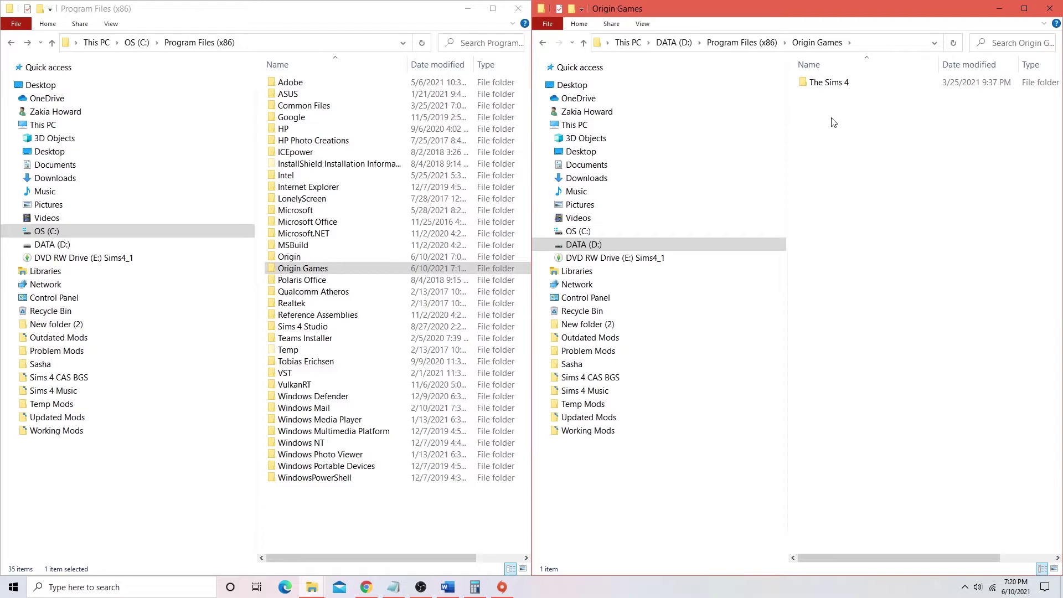
- Go back to D:'s root and open Program Files (x86) temp\Origin Games containing The Sims 4
{"action": "left_click", "coordinate": [540, 43]}
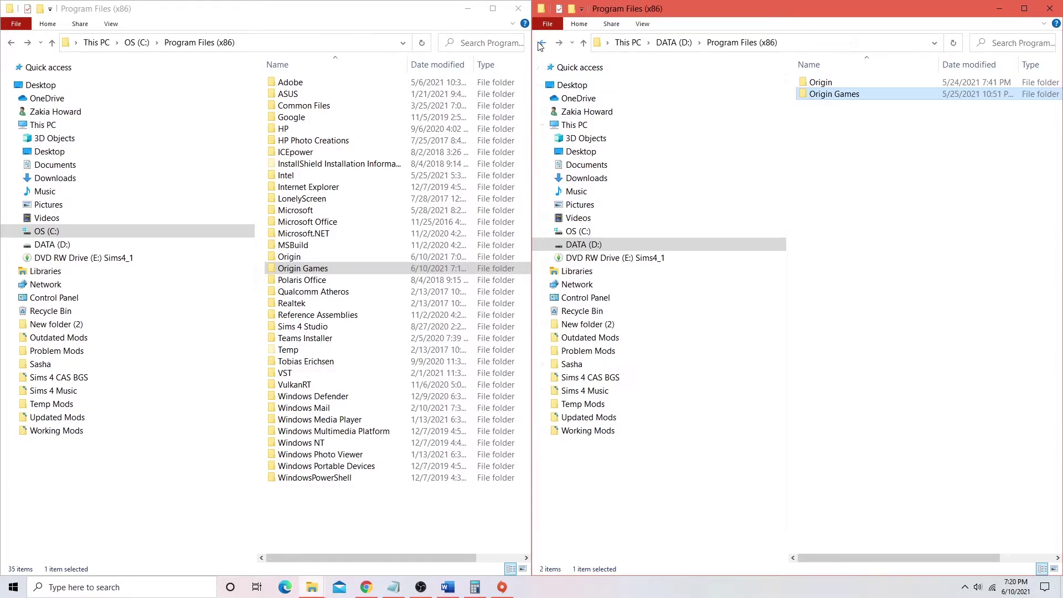
{"action": "left_click", "coordinate": [541, 43]}
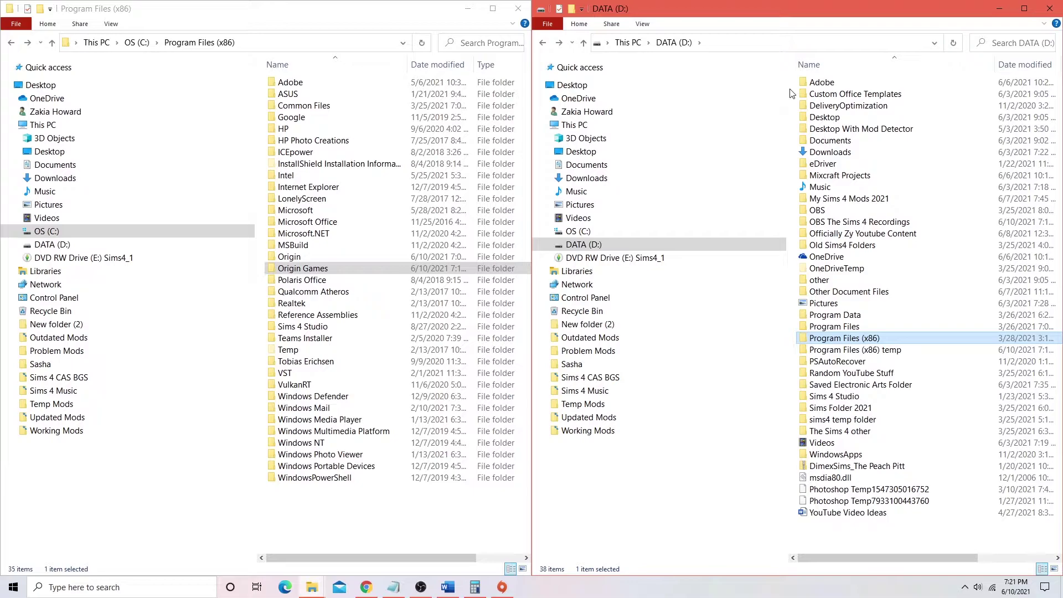
{"action": "double_click", "coordinate": [853, 353]}
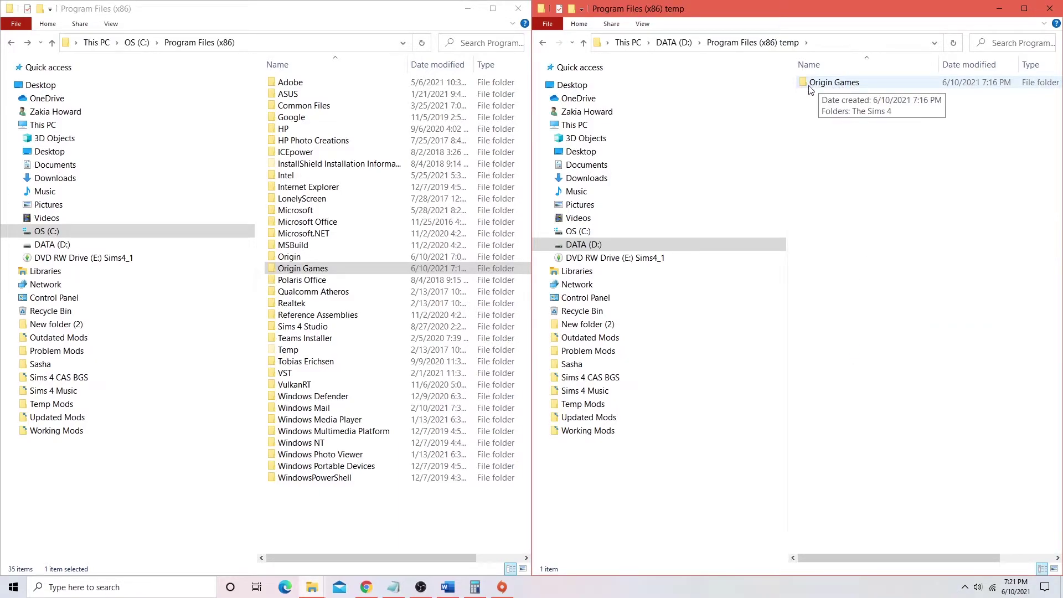
{"action": "double_click", "coordinate": [859, 89]}
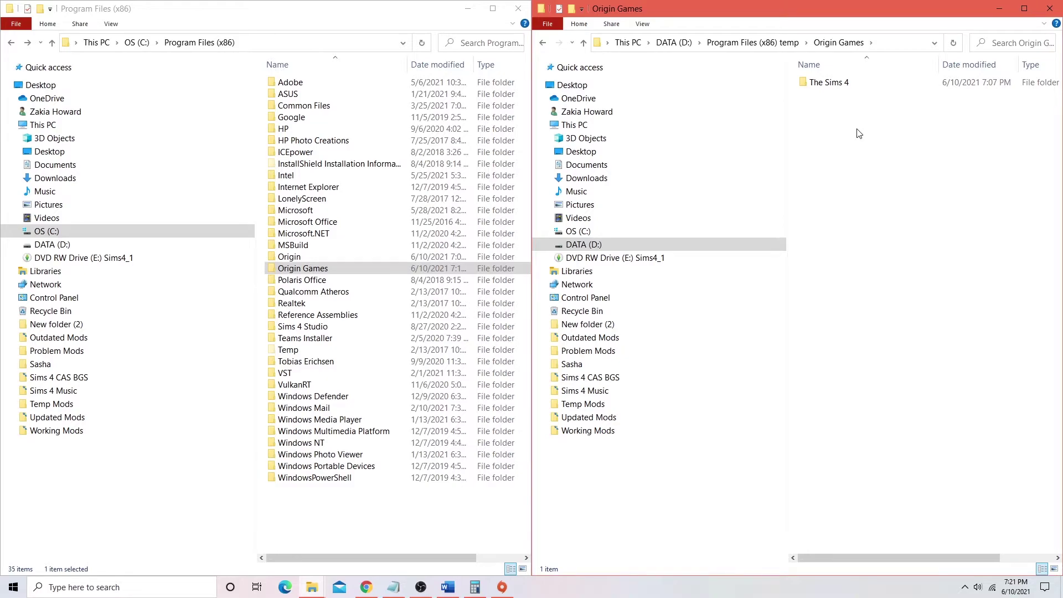
- Return Explorer to D:'s root, then view Origin's Application Settings at Installs & Saves
{"action": "left_click", "coordinate": [545, 45]}
{"action": "left_click", "coordinate": [544, 44]}
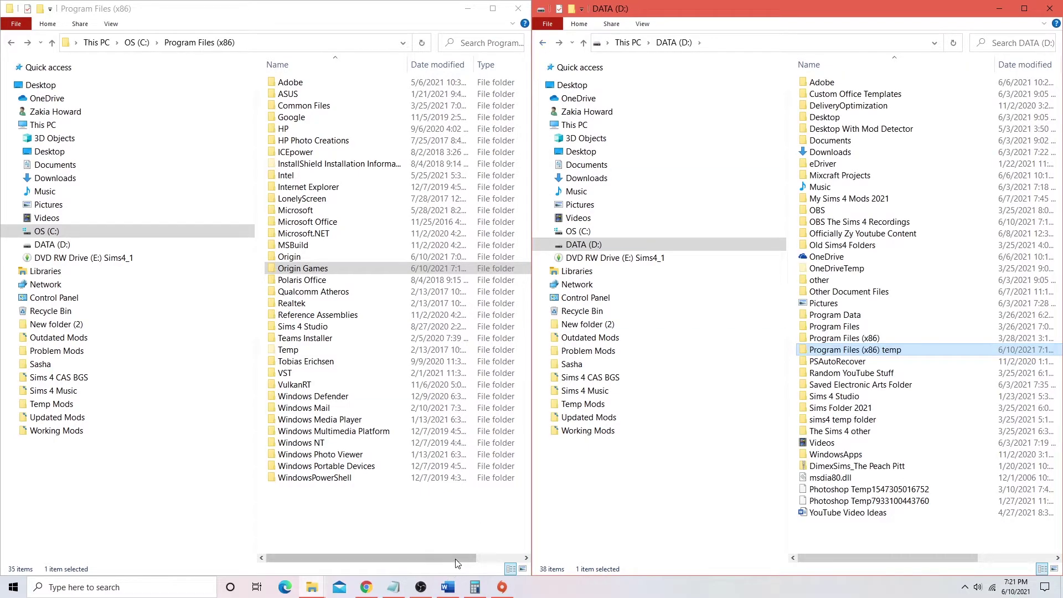
{"action": "left_click", "coordinate": [504, 588]}
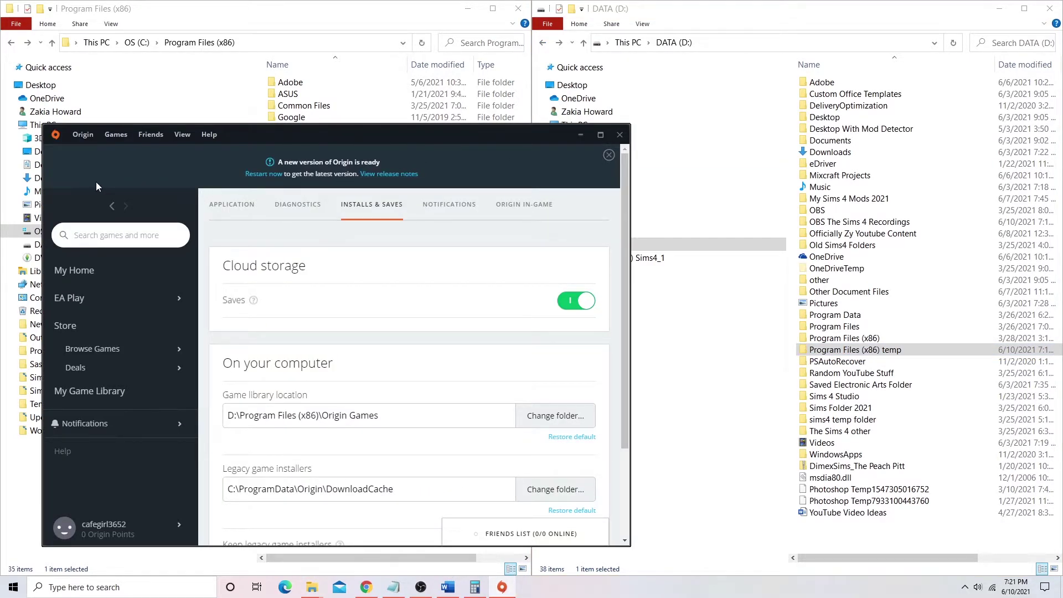
{"action": "left_click", "coordinate": [82, 136]}
{"action": "left_click", "coordinate": [101, 160]}
{"action": "scroll", "coordinate": [492, 318], "scroll_direction": "down", "scroll_amount": 1}
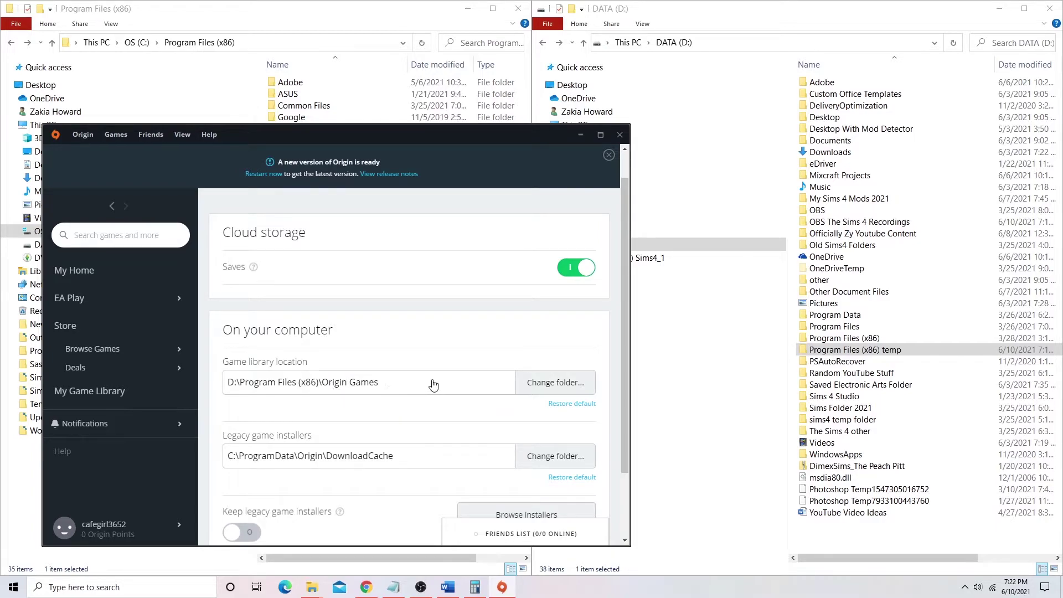
- Change Origin's game library folder to D:\Program Files (x86) temp\Origin Games
{"action": "left_click", "coordinate": [556, 387]}
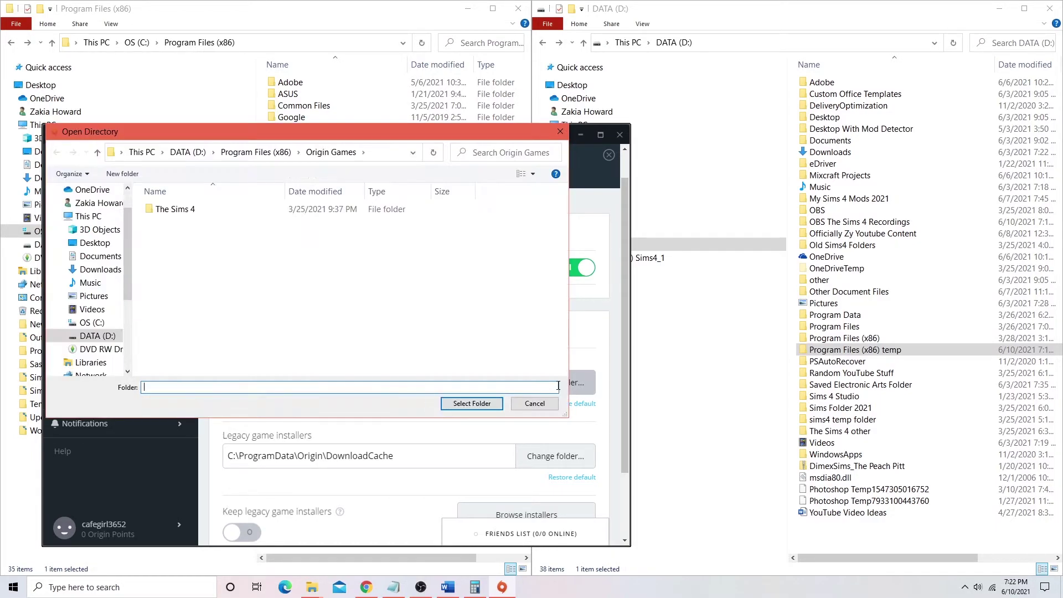
{"action": "left_click", "coordinate": [96, 336]}
{"action": "scroll", "coordinate": [262, 275], "scroll_direction": "down", "scroll_amount": 6}
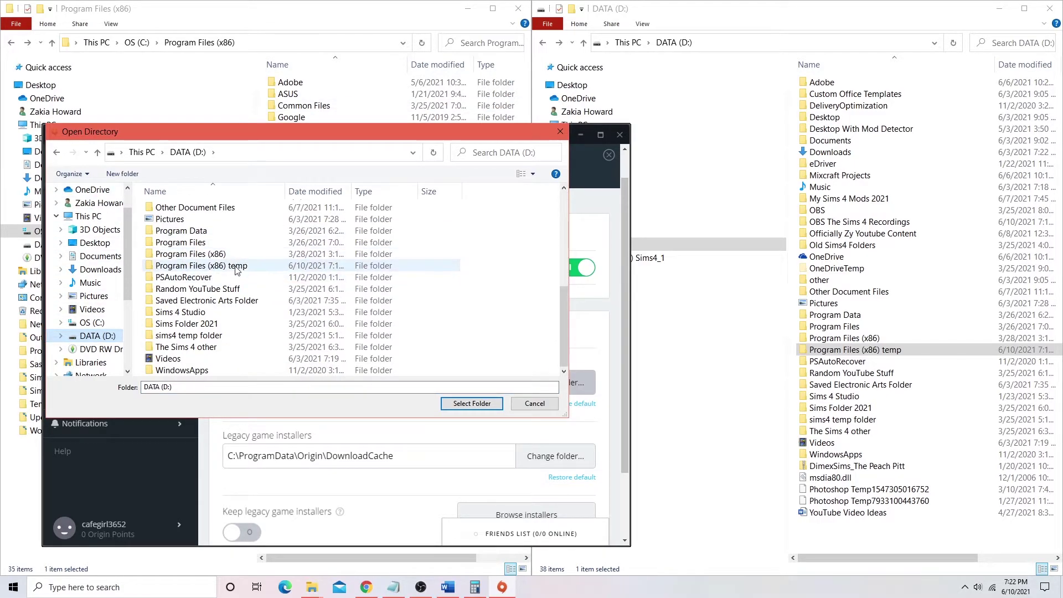
{"action": "double_click", "coordinate": [236, 266]}
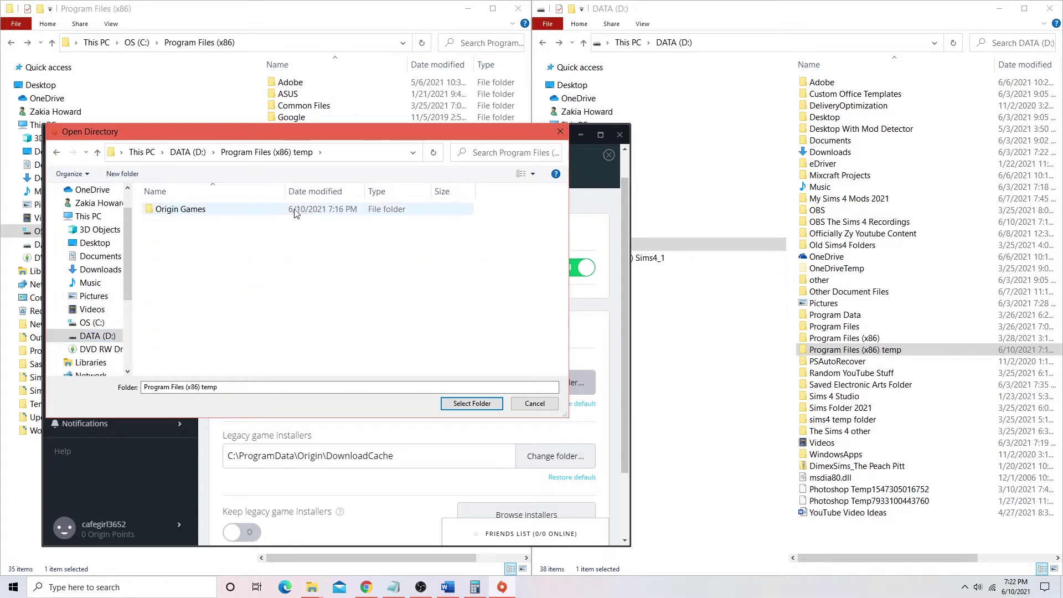
{"action": "double_click", "coordinate": [226, 211]}
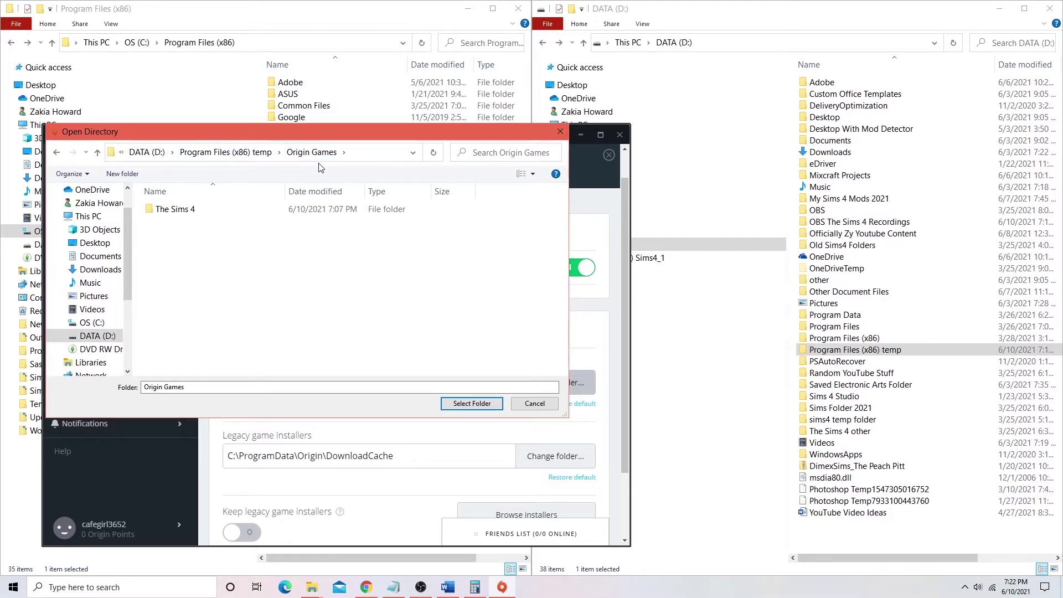
{"action": "left_click", "coordinate": [471, 403]}
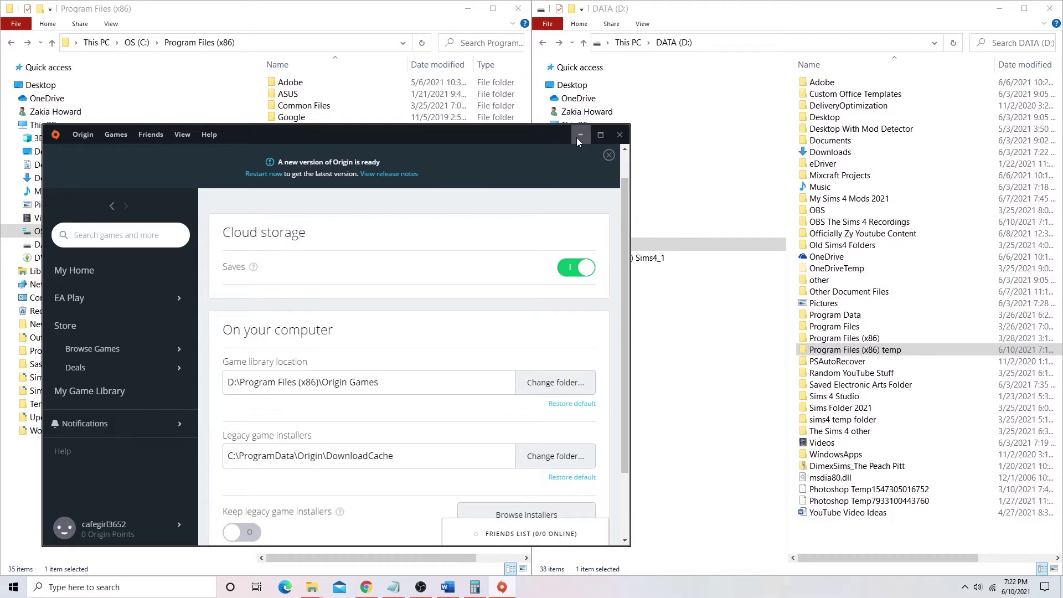
{"action": "left_click_drag", "start_coordinate": [478, 136], "coordinate": [523, 140]}
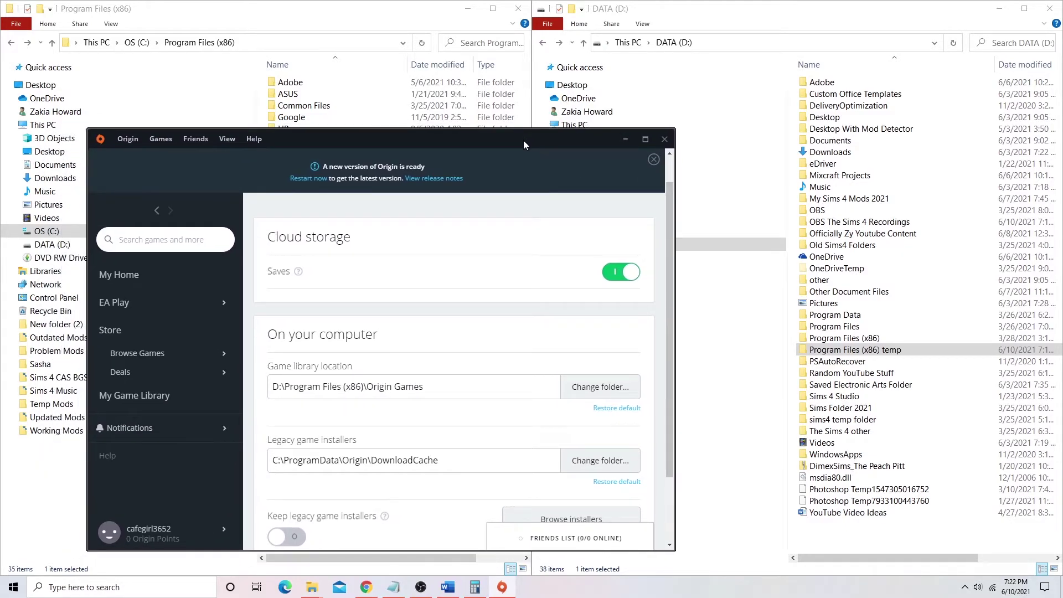